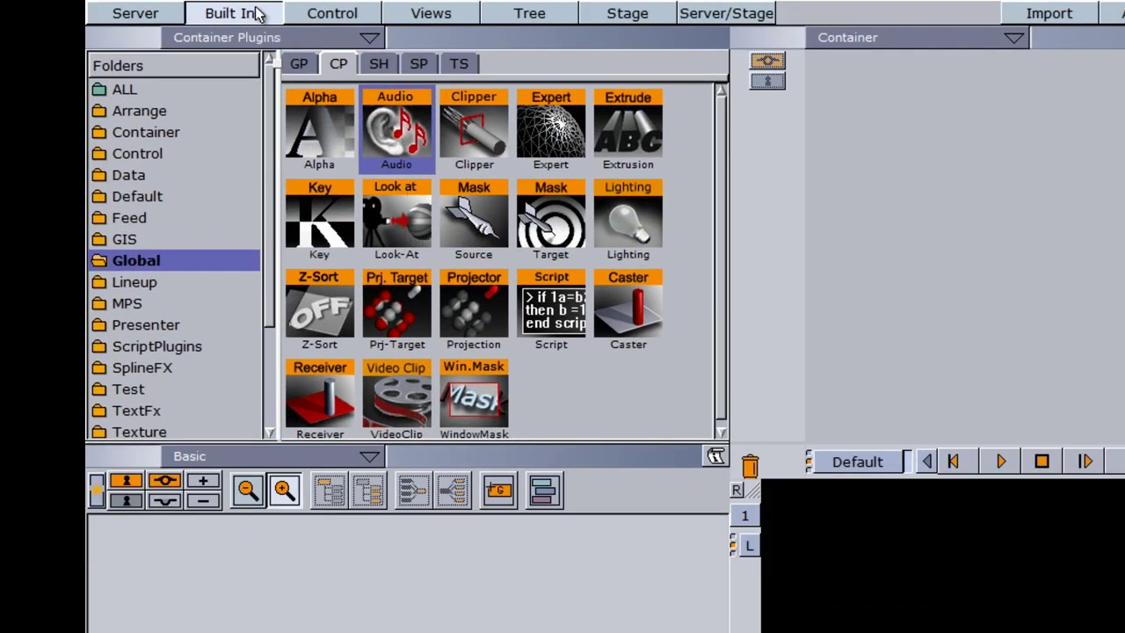
Step: Create a new group in the Basic tree and attach the Built Ins Audio plugin to it
drag(503, 497, 288, 598)
drag(396, 128, 219, 574)
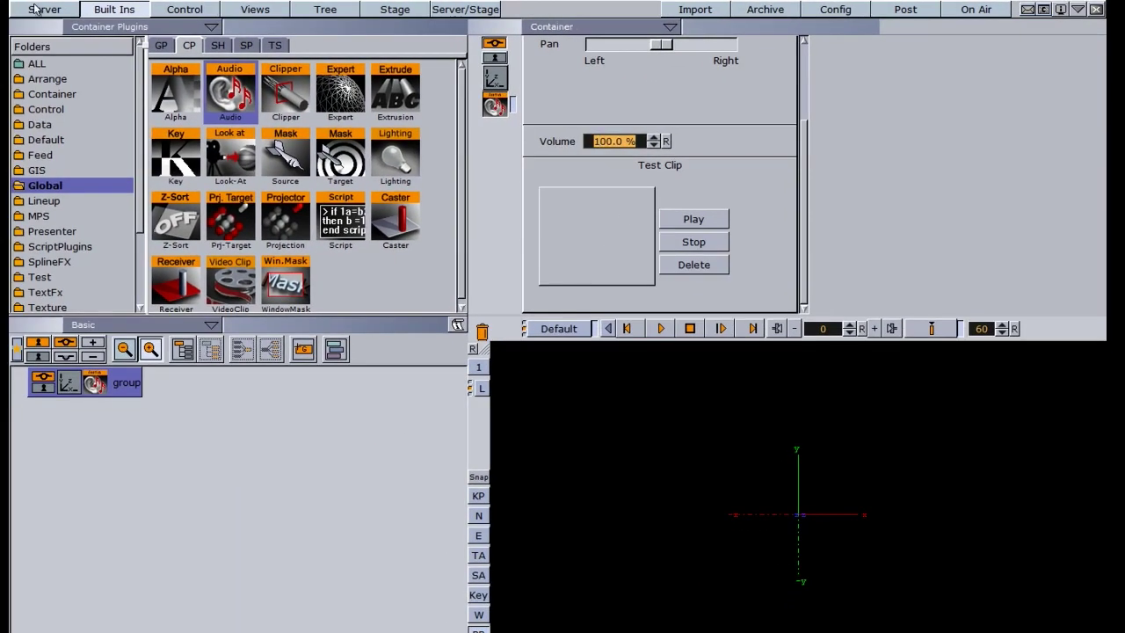
Step: Load Track14 from the server's Audio Clips into the Test Clip box and play it
click(39, 9)
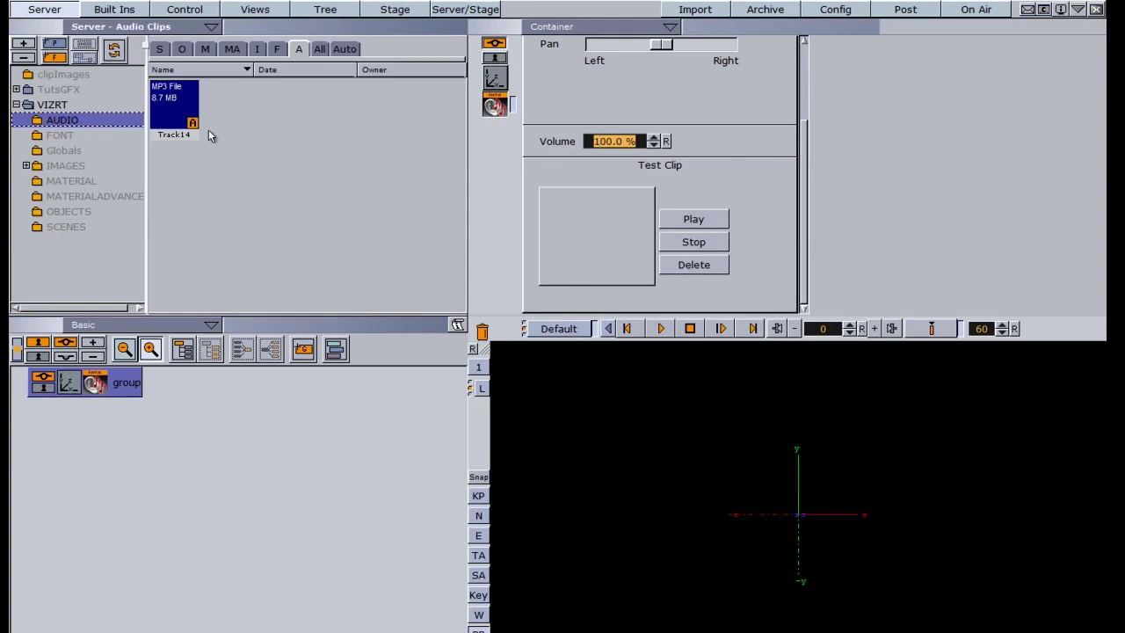
drag(173, 108, 584, 239)
click(692, 220)
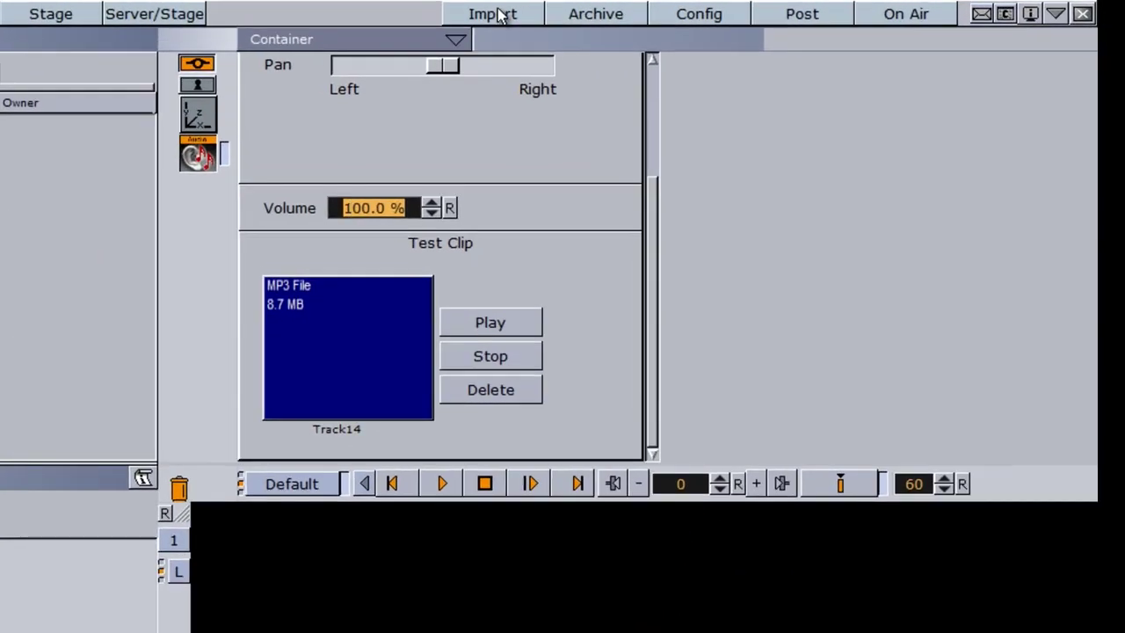
Step: Import the cello suite MP3 as Audio into the server's AUDIO folder, then return to the Server view
click(494, 14)
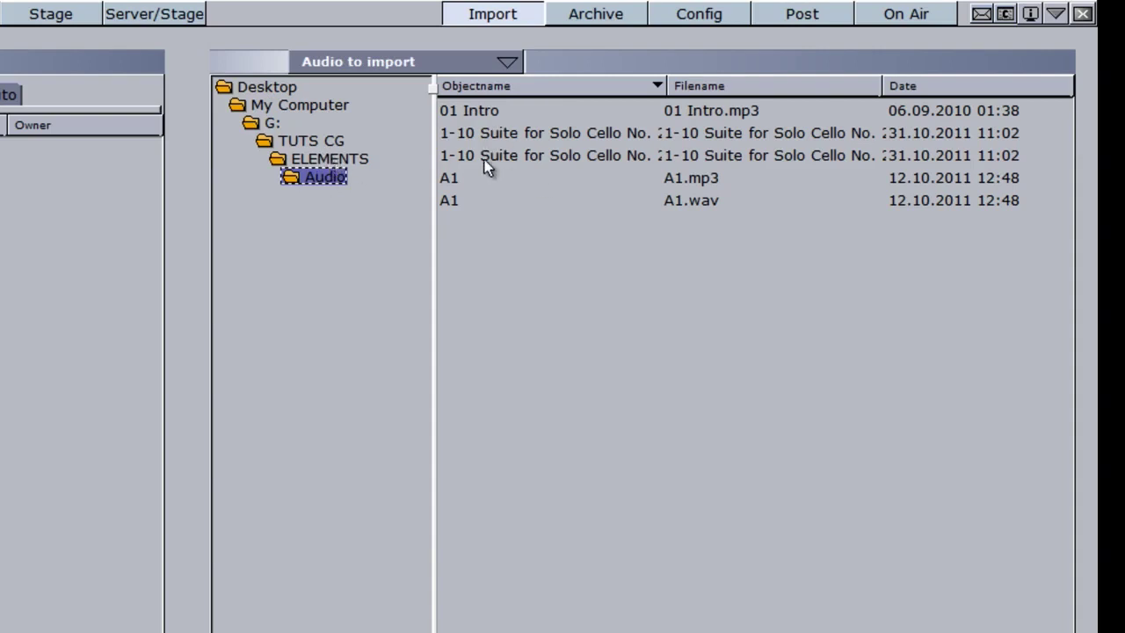
click(437, 68)
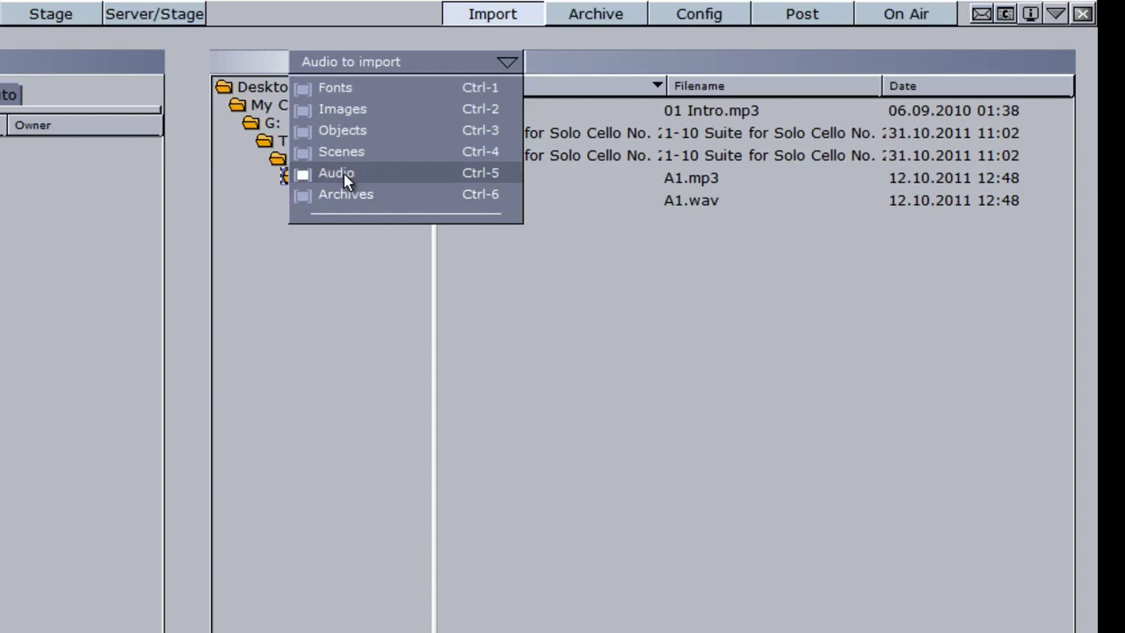
click(344, 174)
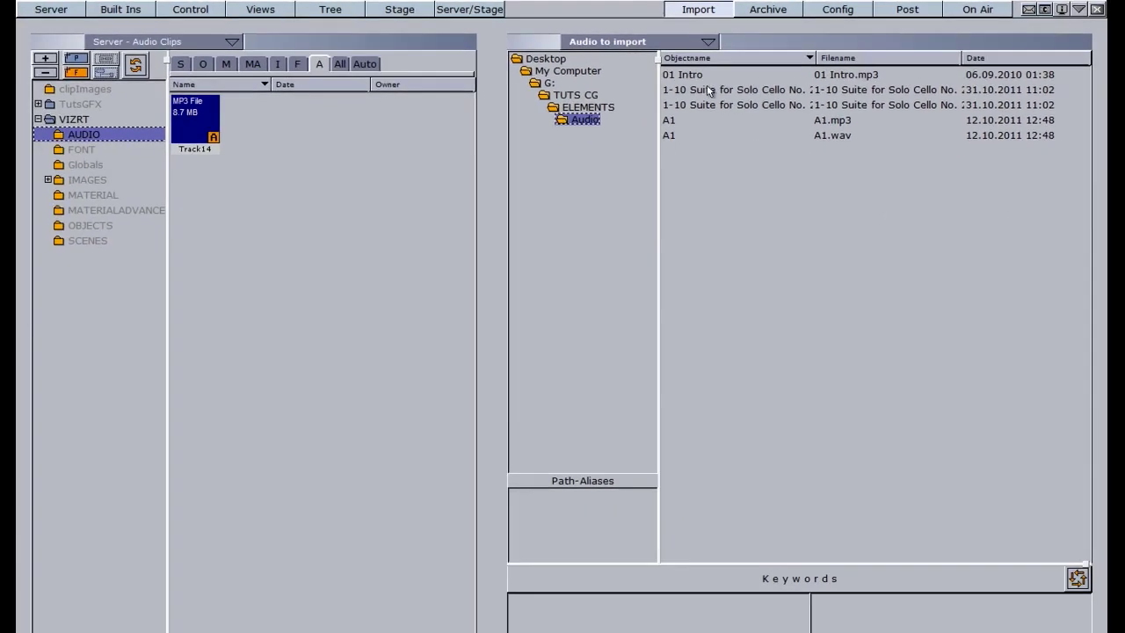
drag(526, 129, 1, 248)
drag(344, 173, 319, 168)
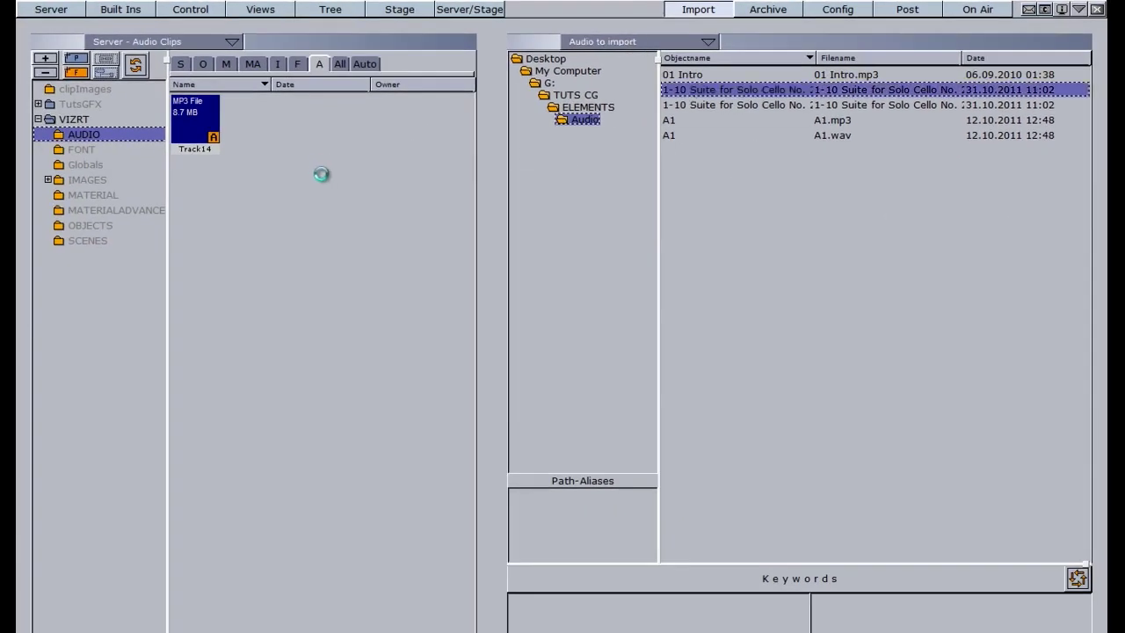
click(676, 134)
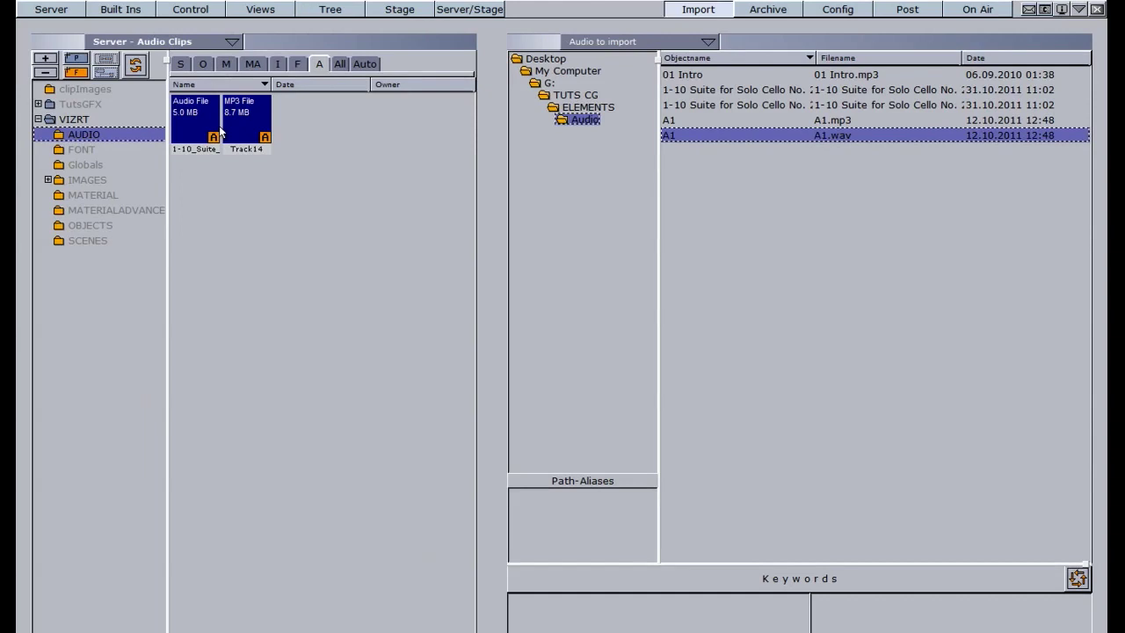
click(46, 9)
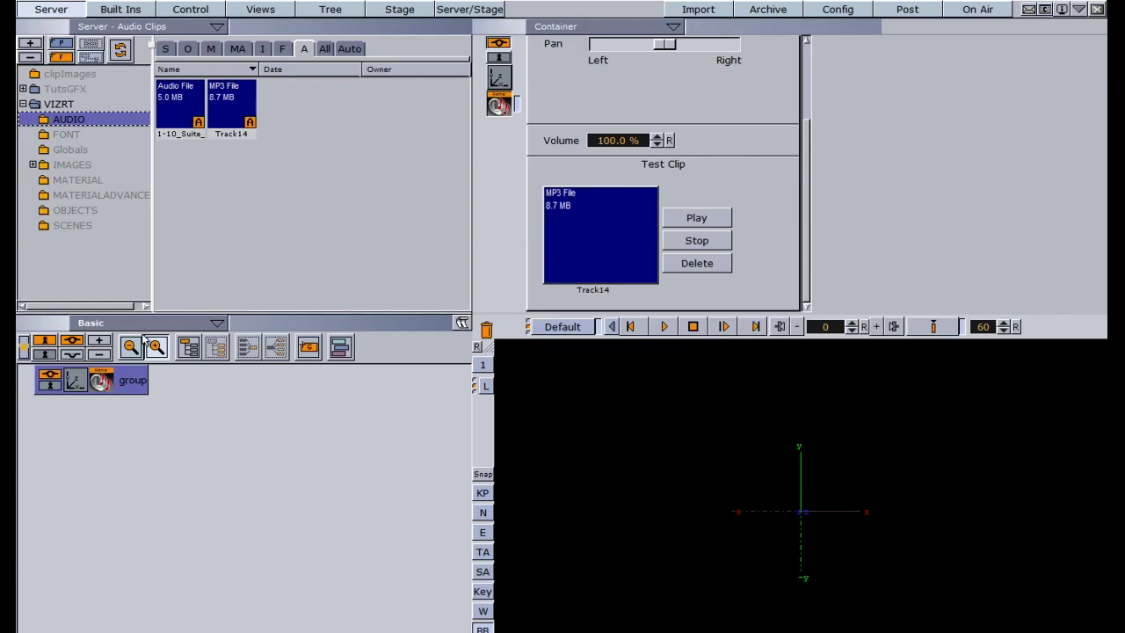
Step: Keyframe the group's Position X at 1.0 at frame 60 and view the animation in Stage
click(75, 379)
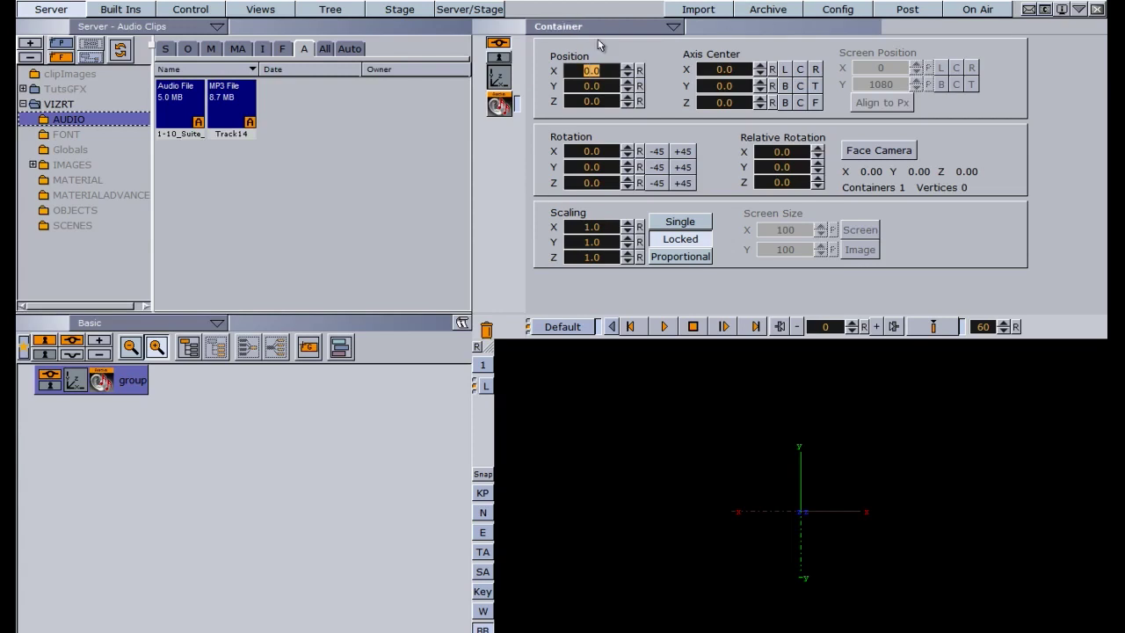
drag(933, 326, 956, 326)
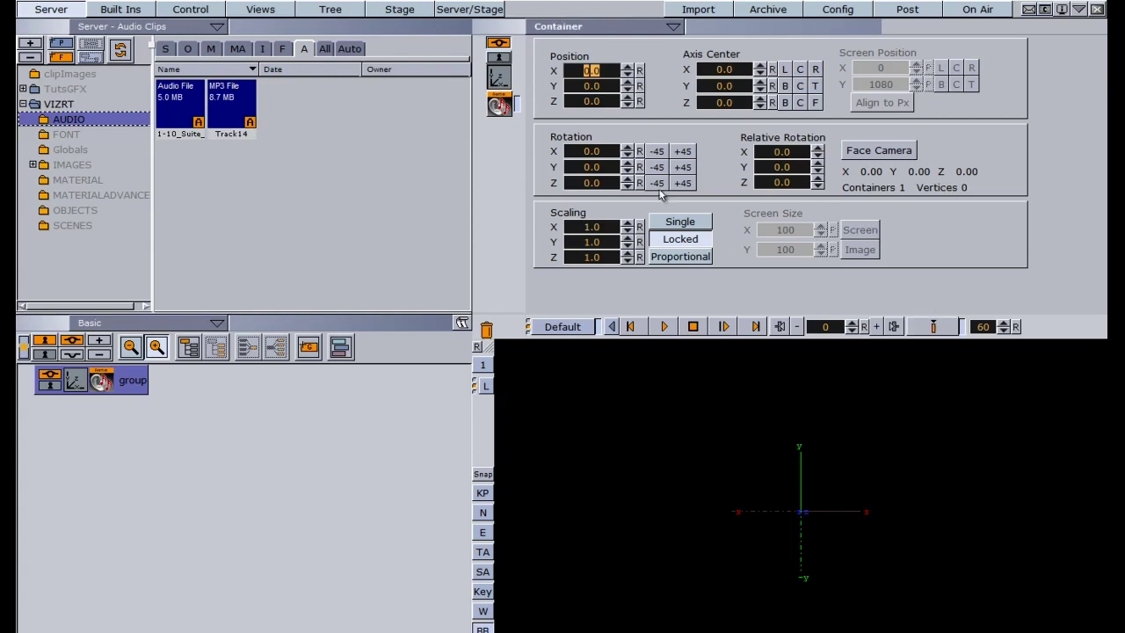
click(627, 68)
key(ctrl+k)
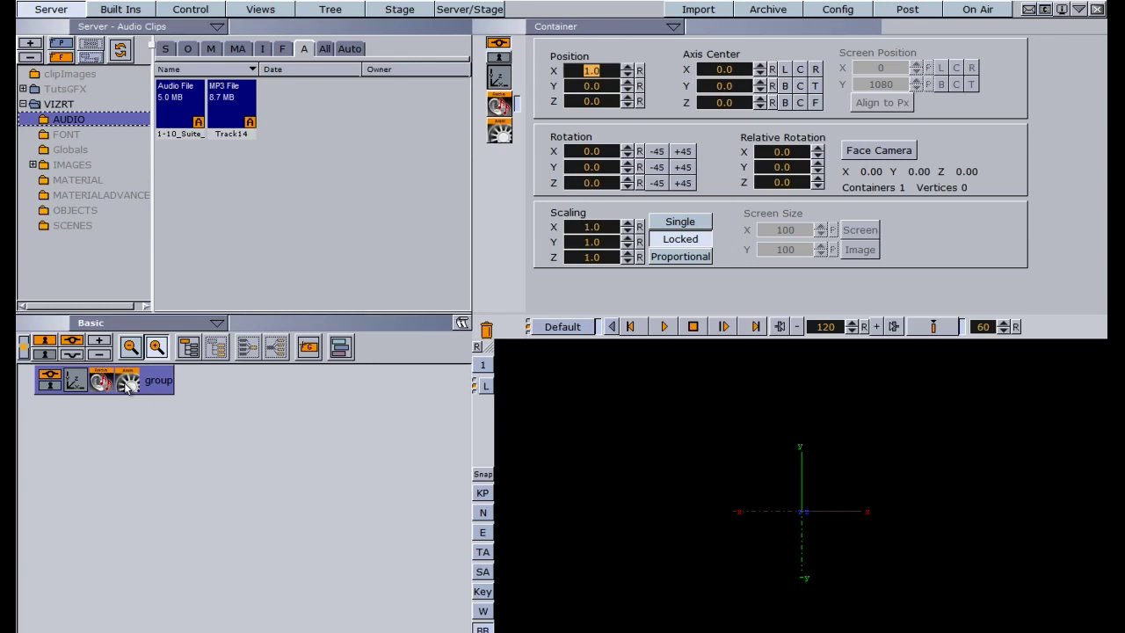
click(127, 383)
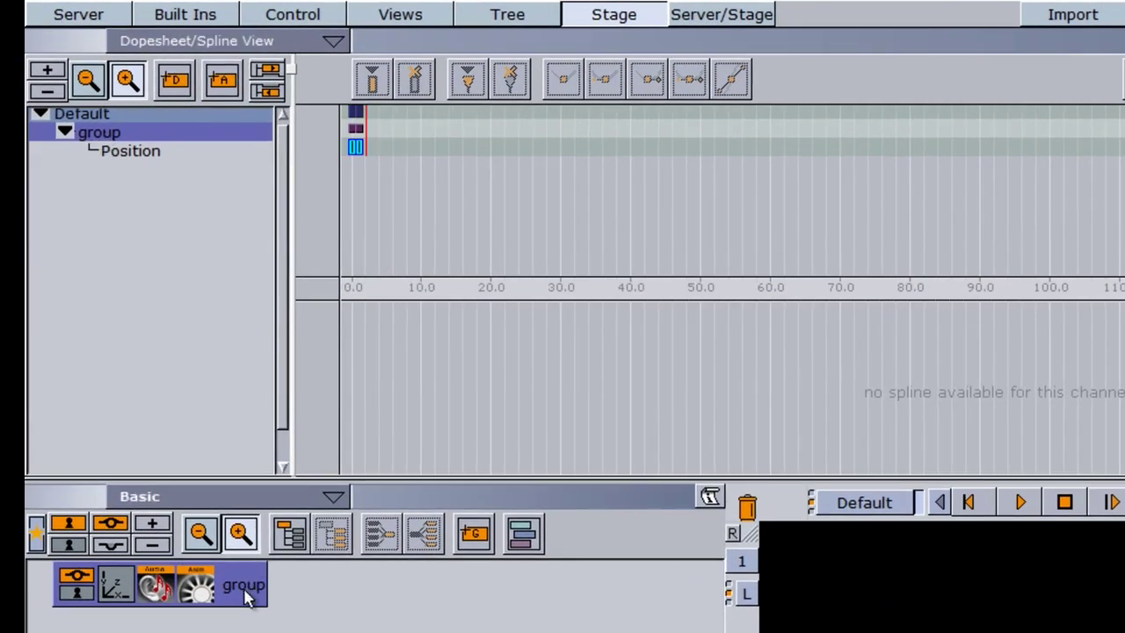
Step: Add an Audio > Clip channel to the group and select its frame-0 AudioClip keyframe
right_click(125, 146)
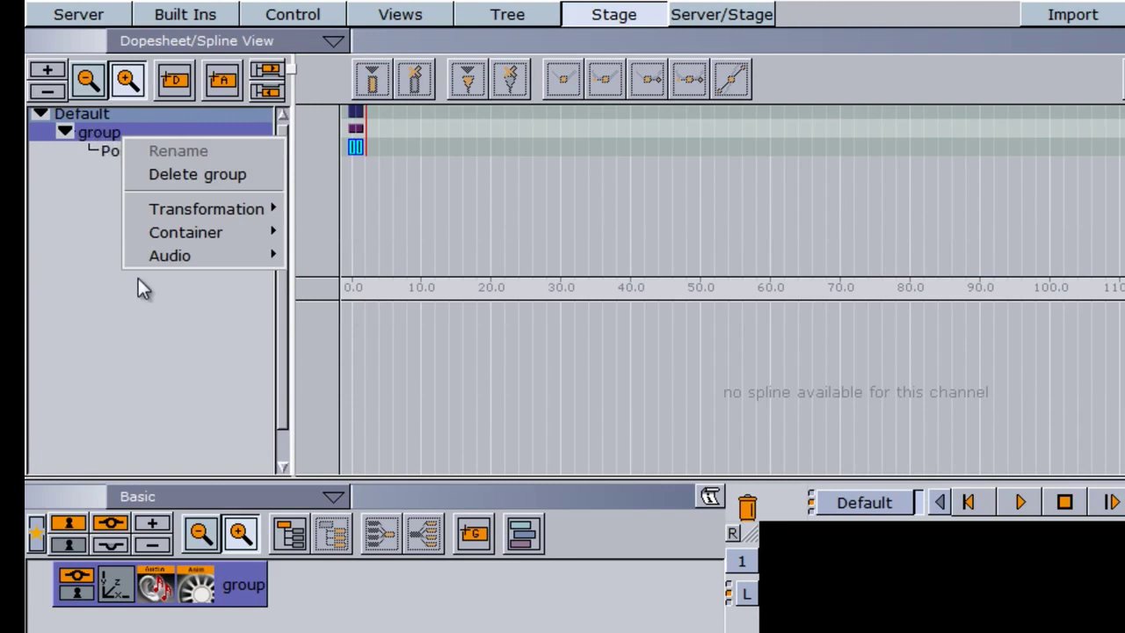
mouse_move(174, 260)
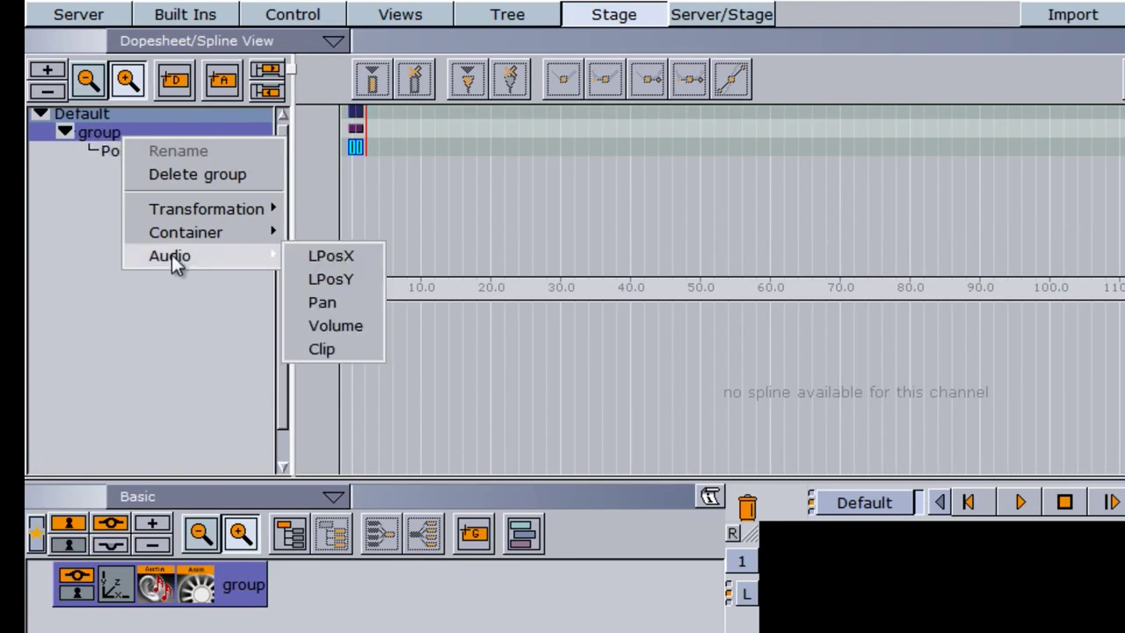
click(328, 348)
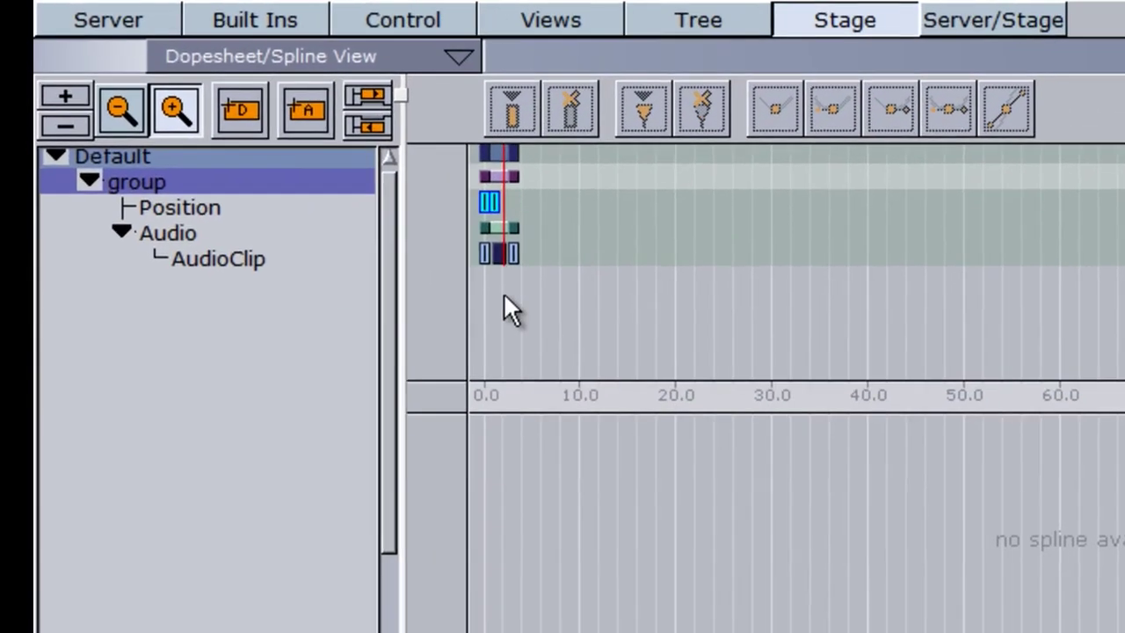
click(502, 254)
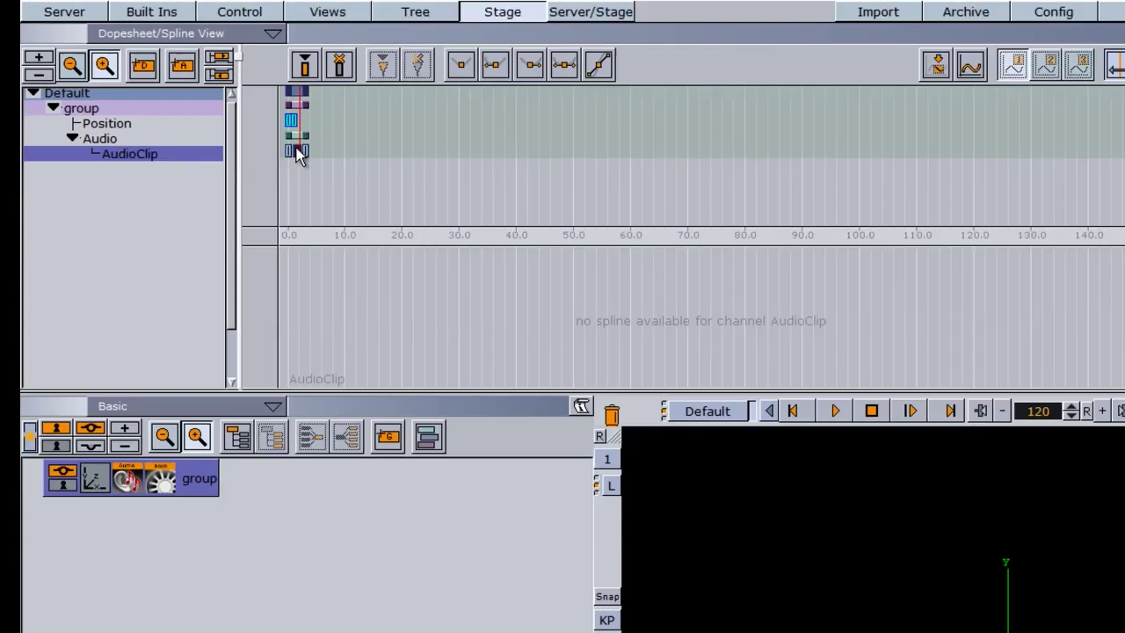
click(503, 255)
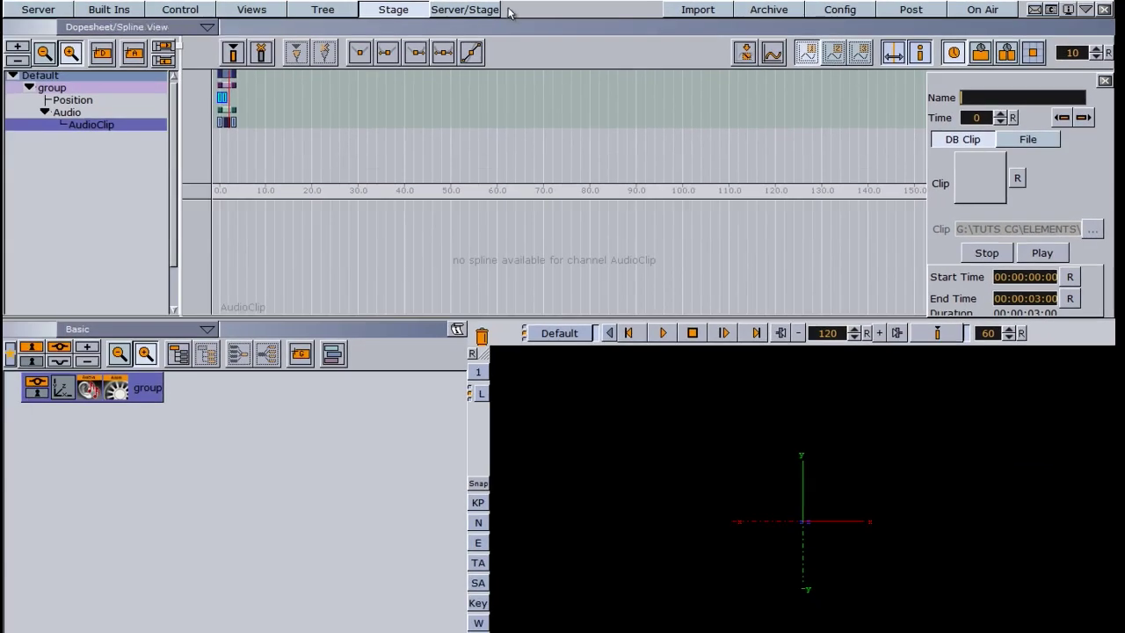
Step: Drop Track14 into the AudioClip keyframe's Clip slot and play the scene to hear it
click(470, 11)
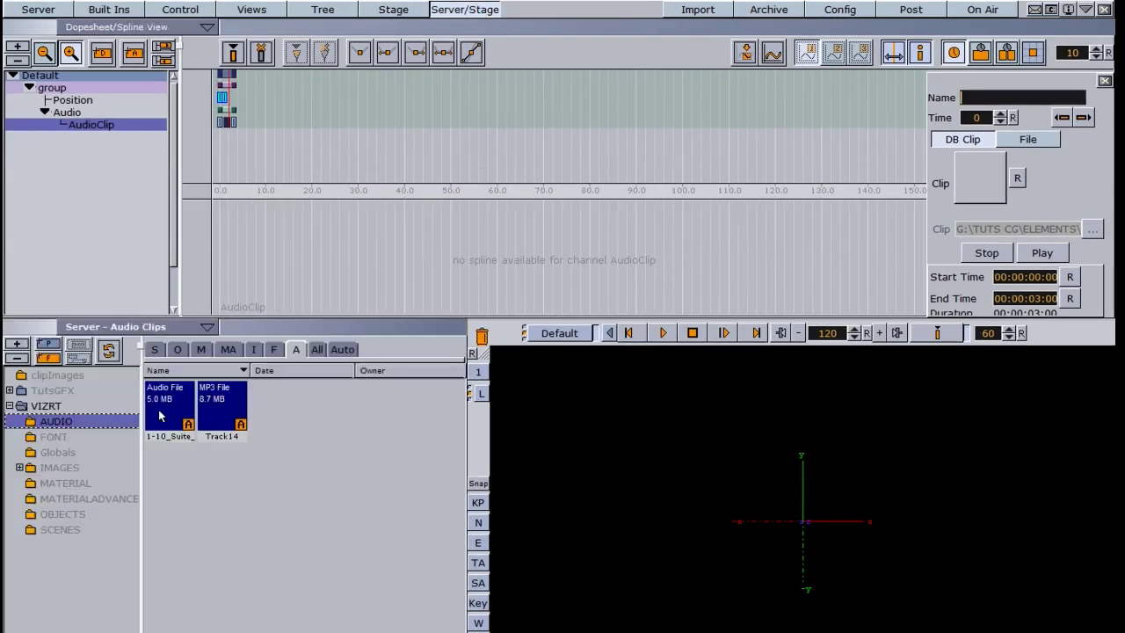
drag(231, 439, 970, 189)
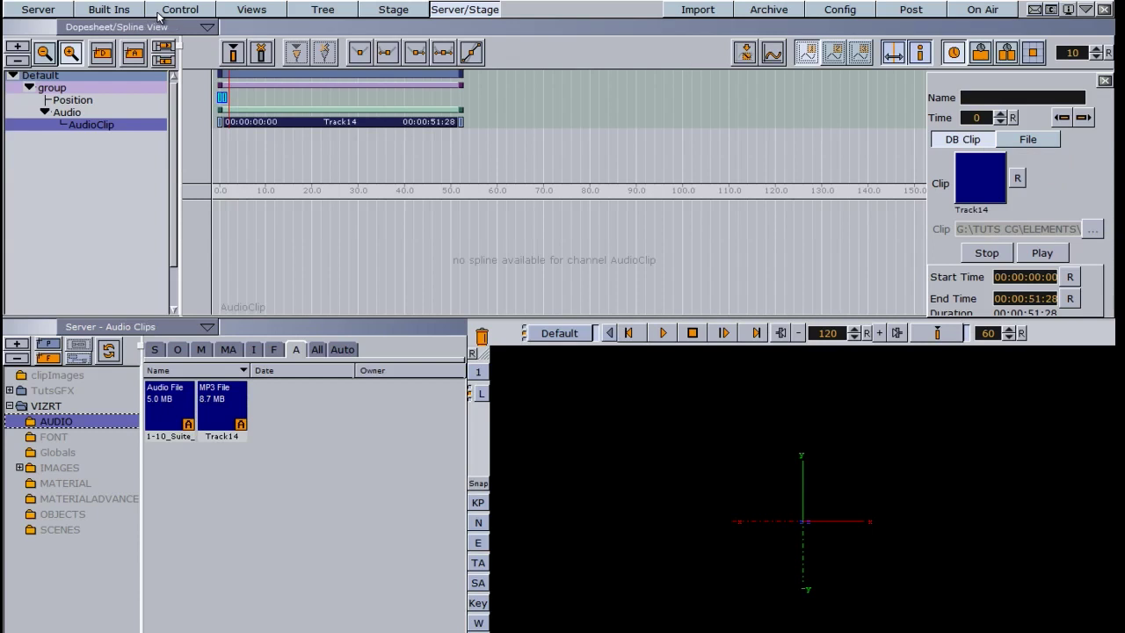
click(406, 18)
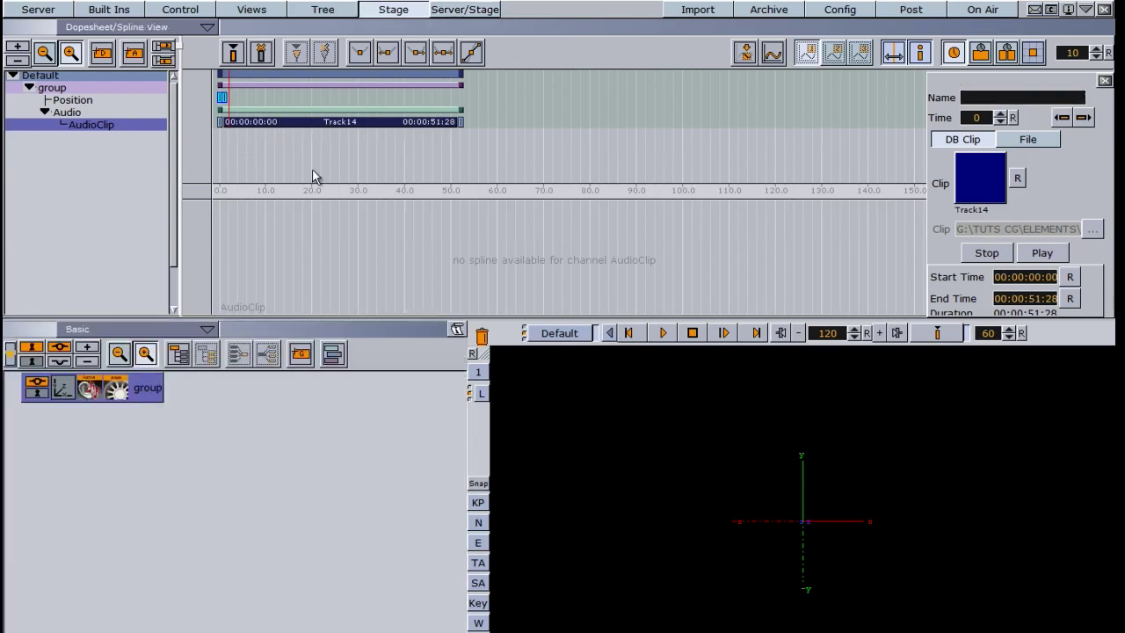
click(659, 327)
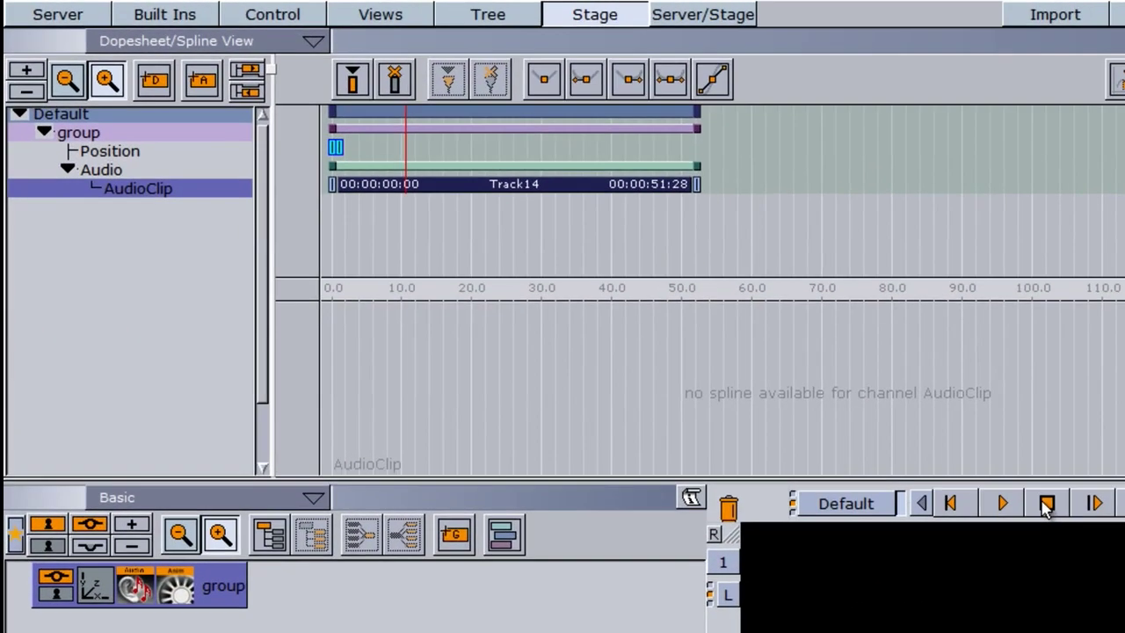
click(105, 387)
right_click(170, 136)
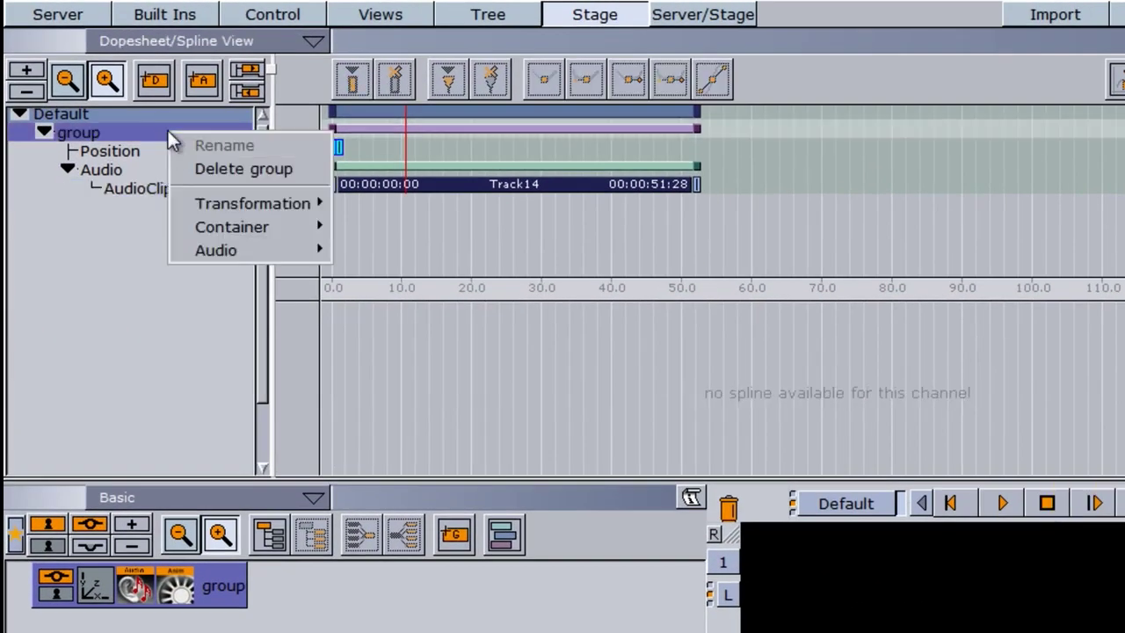
mouse_move(215, 253)
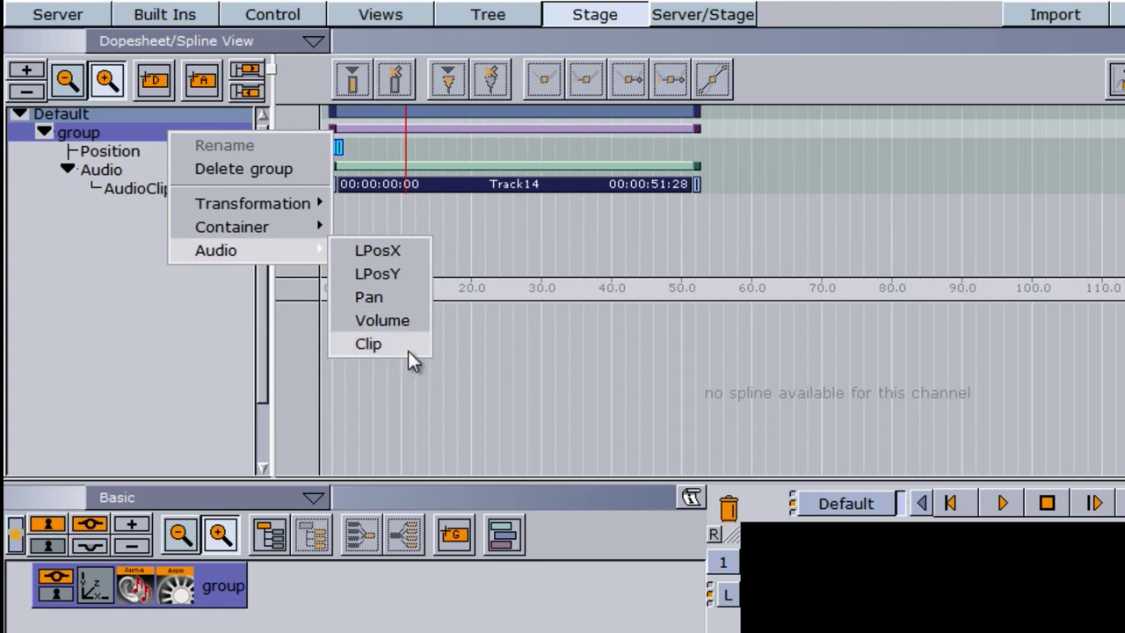
click(474, 215)
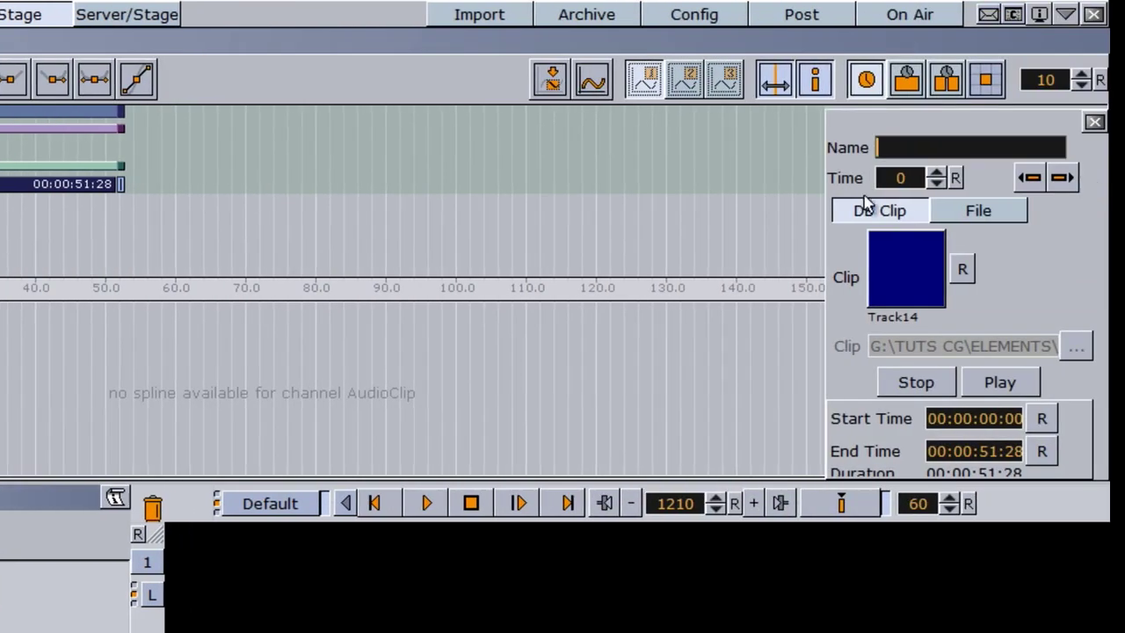
Step: Try the File clip source and its browse dialog, then revert to the DB Clip Track14
click(987, 216)
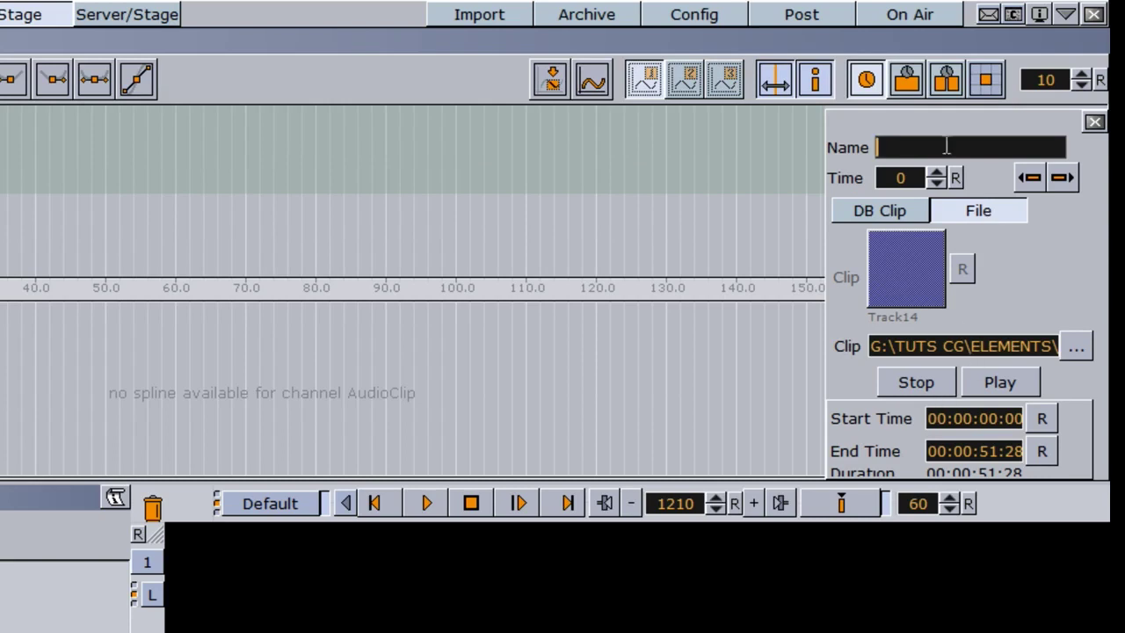
click(1075, 348)
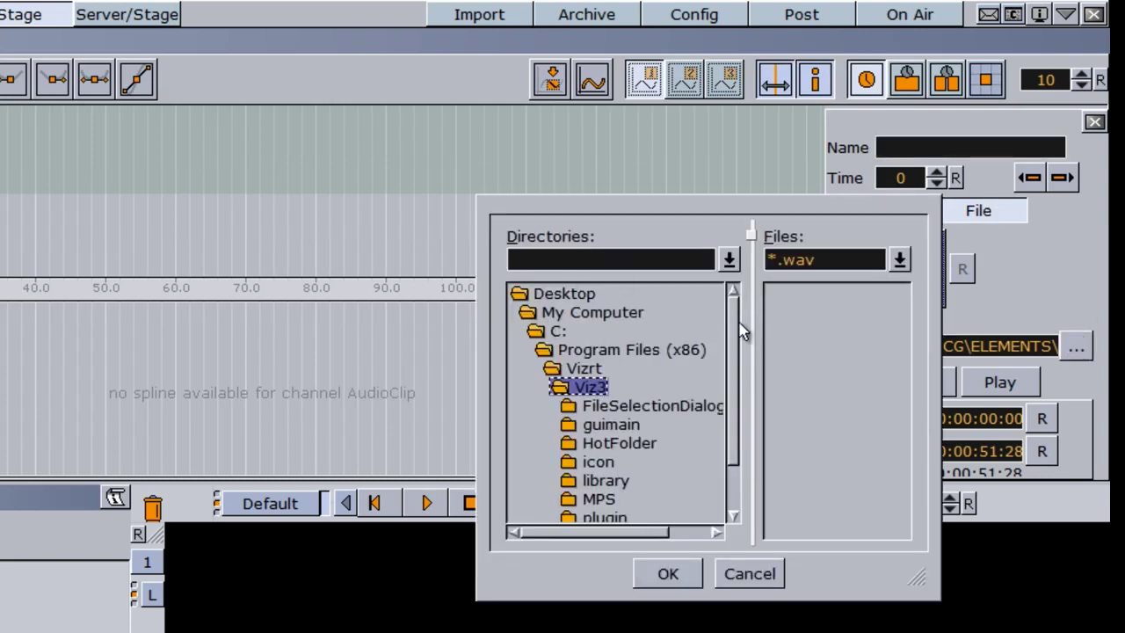
click(749, 572)
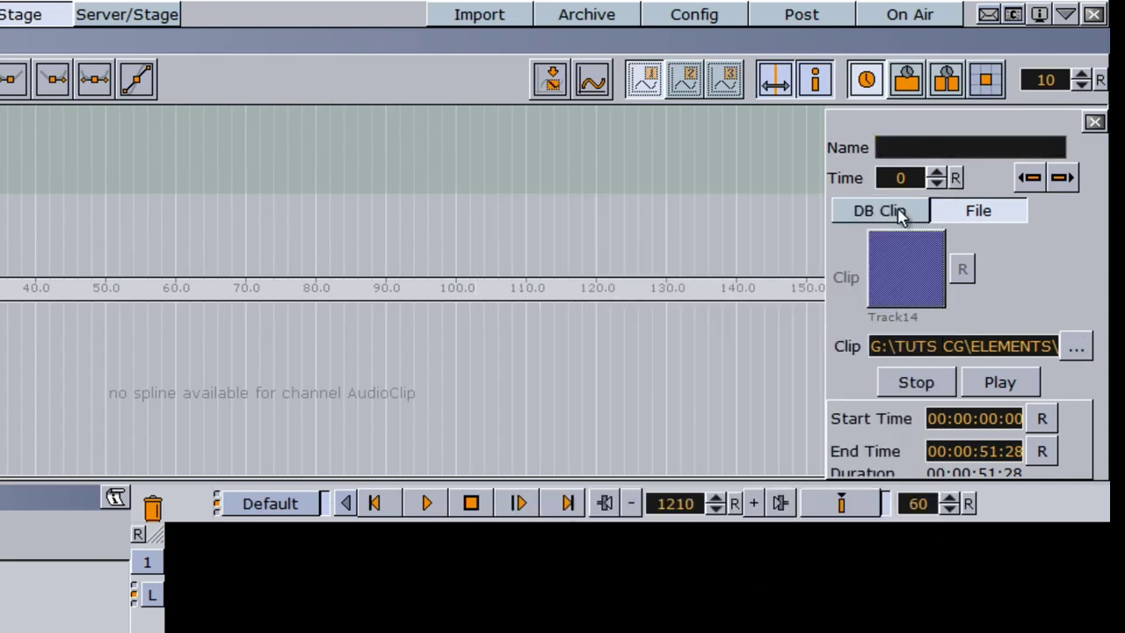
click(889, 211)
Step: Set the clip's Start Time to 6 frames and its End Time to 00:00:53:19
click(1001, 418)
text(6)
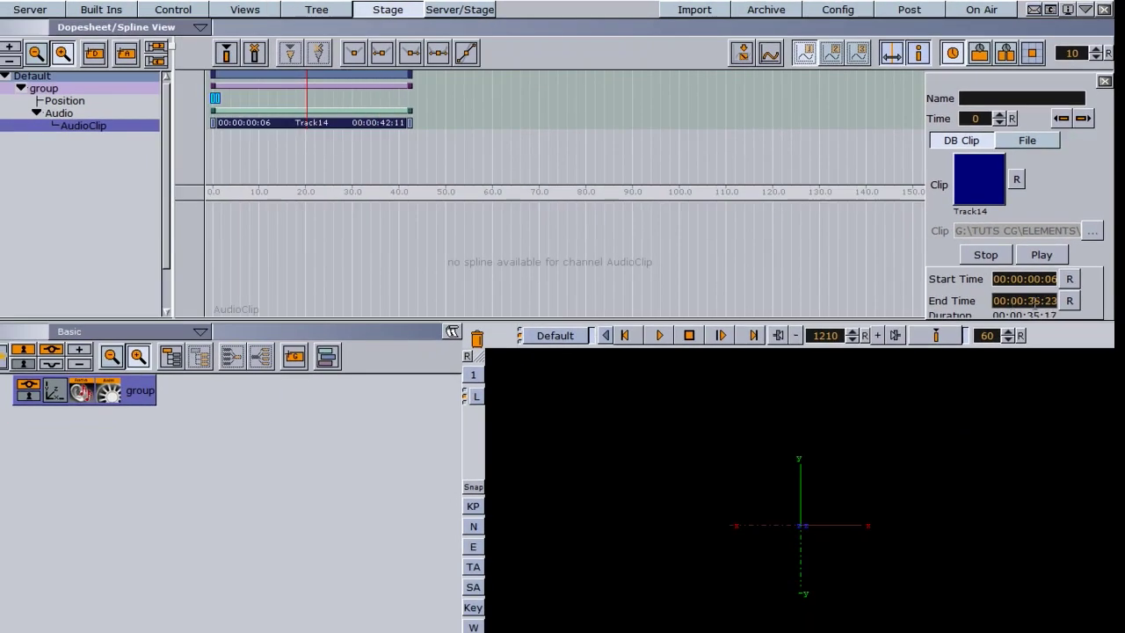
drag(982, 445, 1001, 449)
drag(1041, 303, 1050, 301)
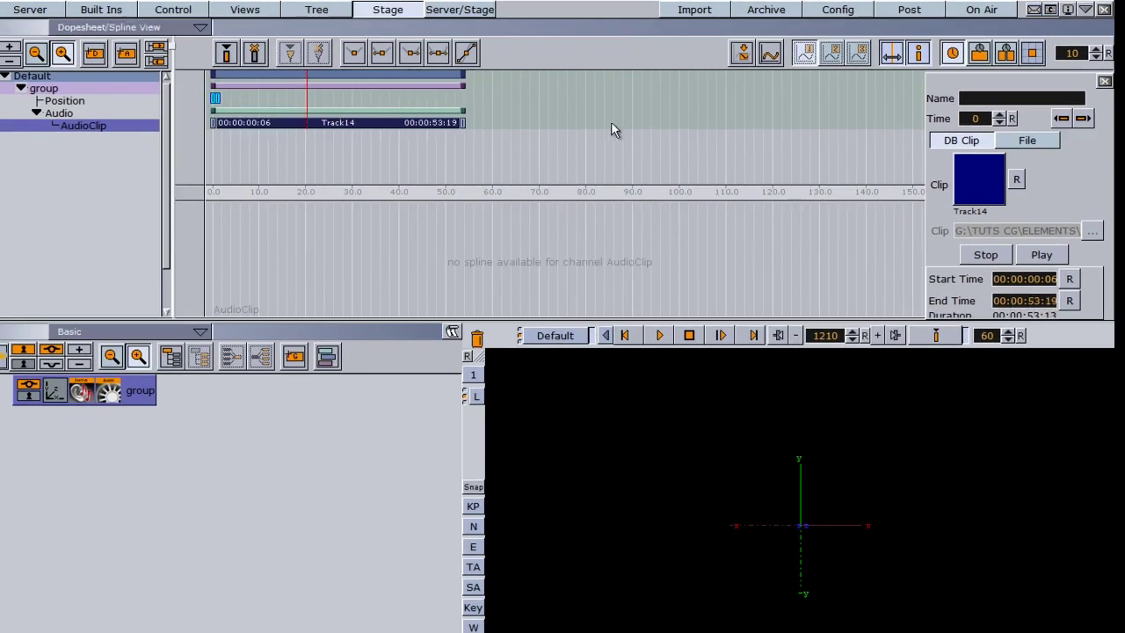